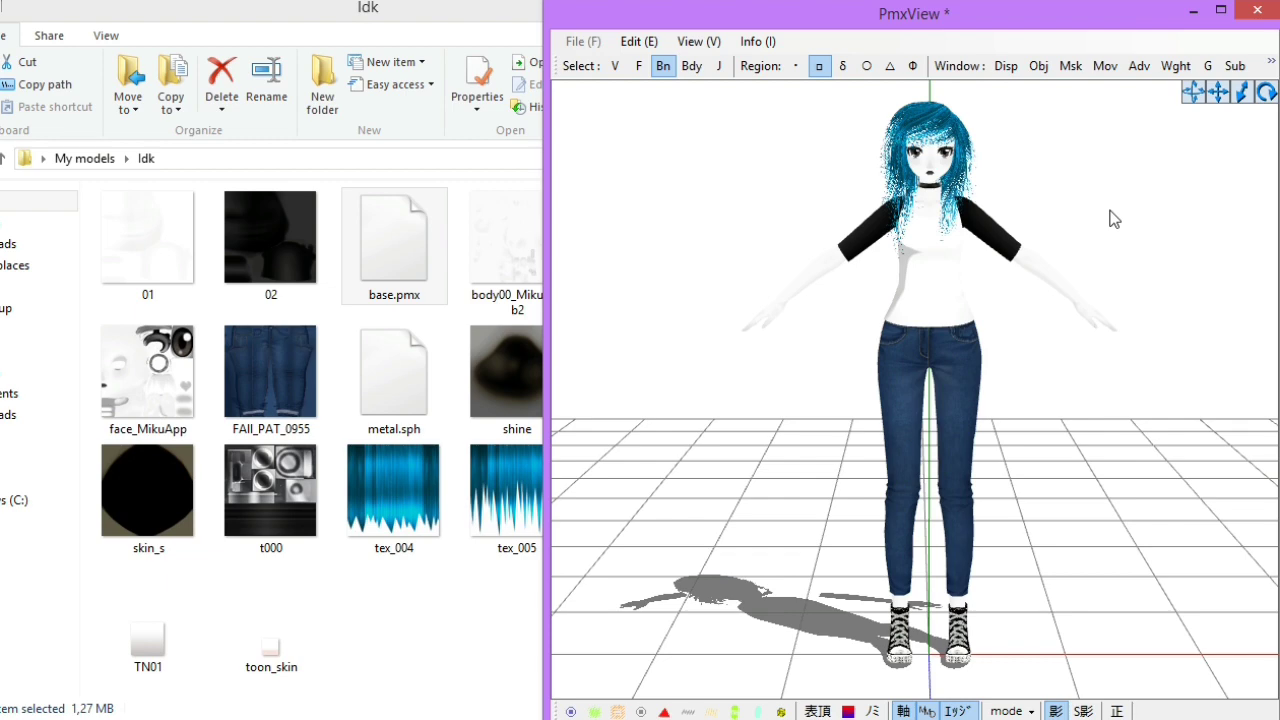
In the pose-testing transform view, lift the left foot to test the knee bend, then reset and close it.
{"action": "left_click", "coordinate": [698, 41]}
{"action": "left_click", "coordinate": [708, 432]}
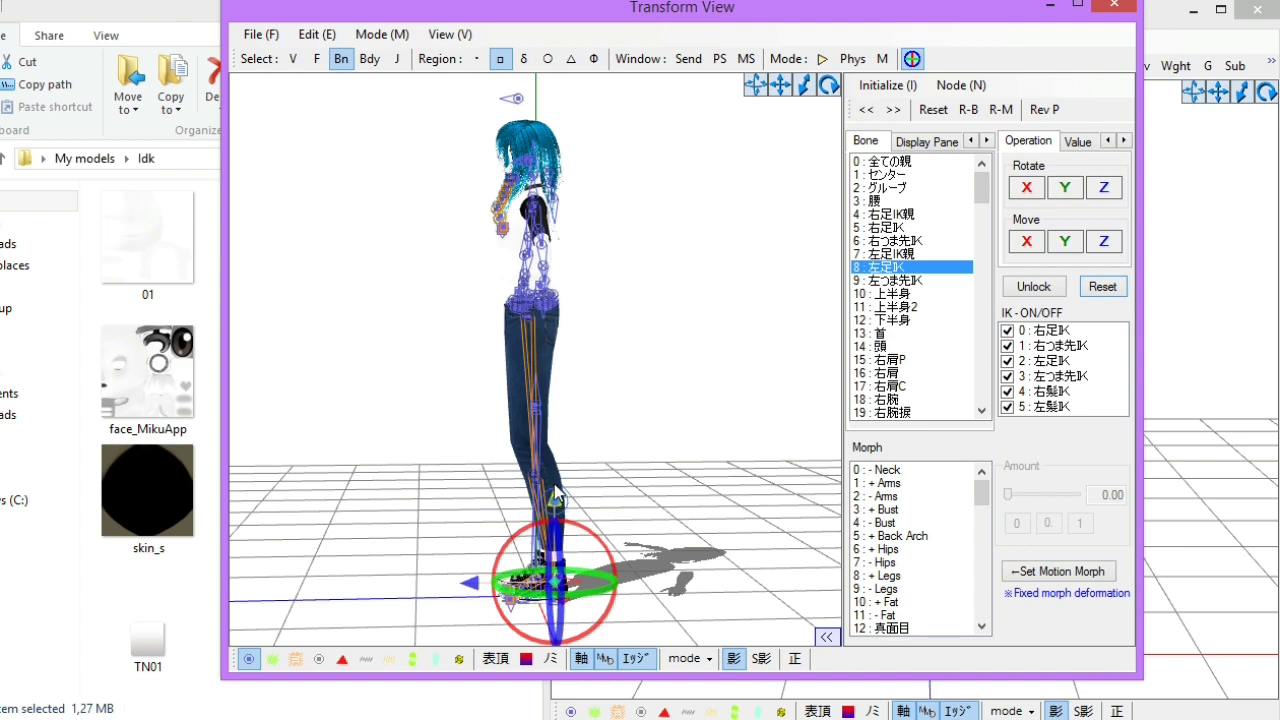
{"action": "left_click_drag", "start_coordinate": [553, 509], "coordinate": [558, 380]}
{"action": "scroll", "coordinate": [560, 378], "scroll_direction": "up", "scroll_amount": 3}
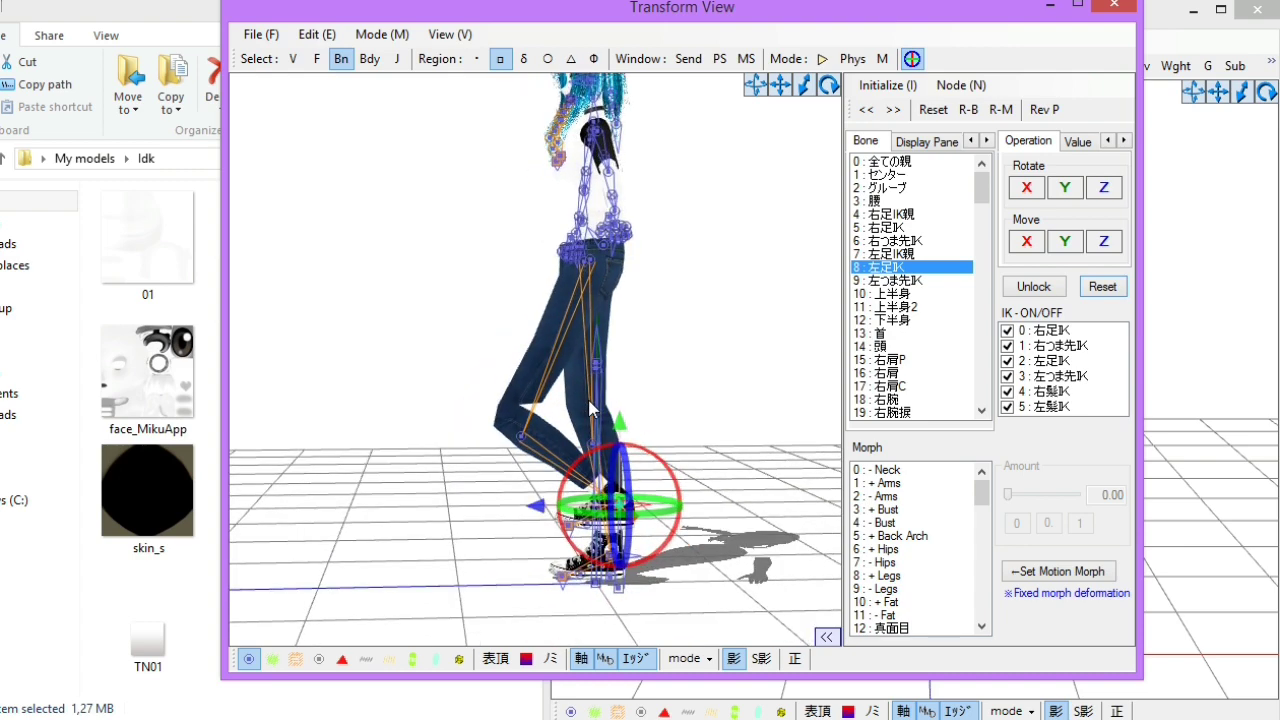
{"action": "scroll", "coordinate": [587, 396], "scroll_direction": "up", "scroll_amount": 3}
{"action": "scroll", "coordinate": [571, 383], "scroll_direction": "up", "scroll_amount": 3}
{"action": "mouse_move", "coordinate": [571, 383]}
{"action": "right_mouse_down"}
{"action": "mouse_move", "coordinate": [561, 404]}
{"action": "mouse_move", "coordinate": [571, 389]}
{"action": "right_mouse_up"}
{"action": "left_click", "coordinate": [1102, 287]}
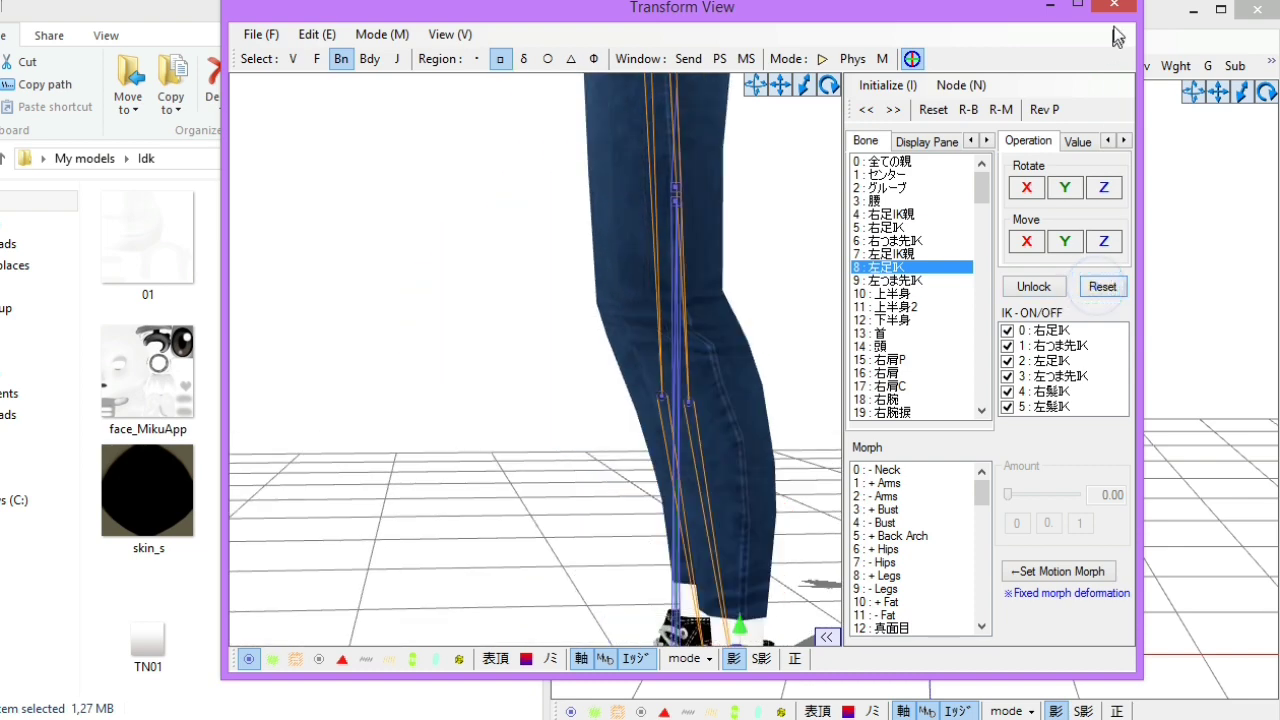
{"action": "left_click", "coordinate": [1118, 5]}
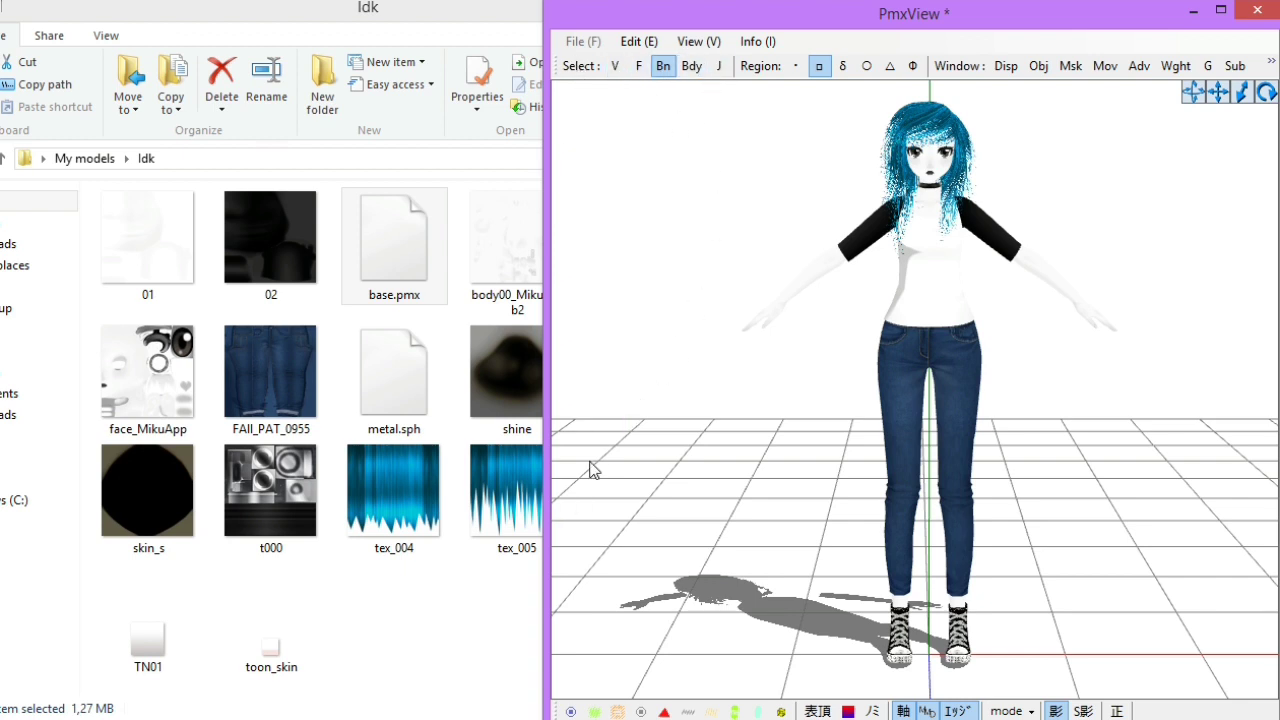
Show the skeleton, box-select both knee bones, and raise them to the jeans' knee crease.
{"action": "left_click", "coordinate": [569, 711]}
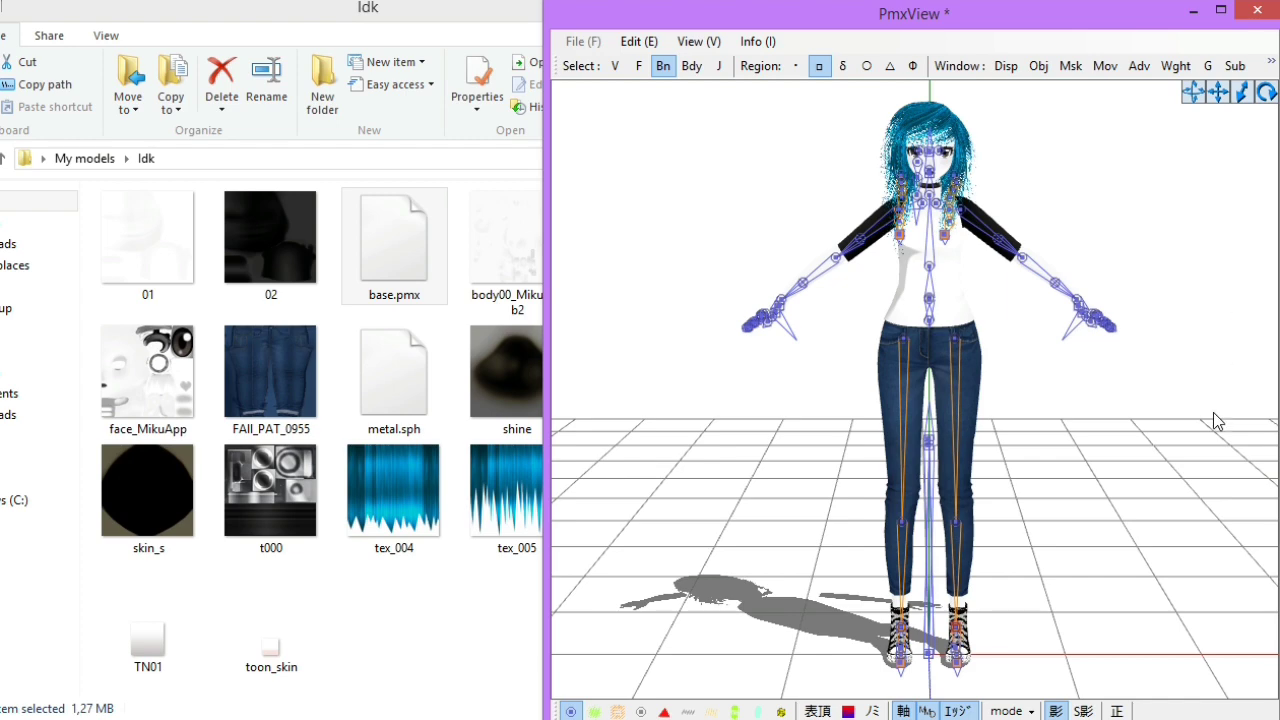
{"action": "scroll", "coordinate": [1065, 478], "scroll_direction": "up", "scroll_amount": 2}
{"action": "scroll", "coordinate": [1065, 478], "scroll_direction": "up", "scroll_amount": 2}
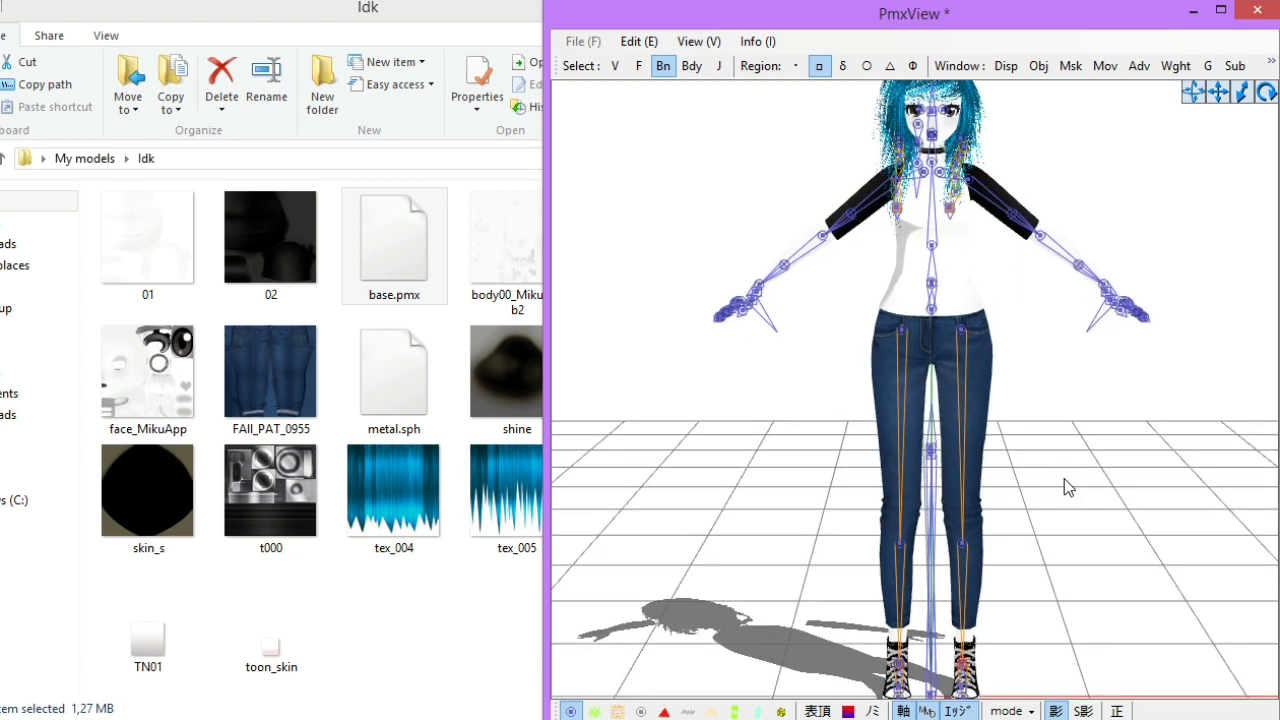
{"action": "scroll", "coordinate": [1064, 478], "scroll_direction": "up", "scroll_amount": 2}
{"action": "scroll", "coordinate": [1060, 465], "scroll_direction": "up", "scroll_amount": 2}
{"action": "scroll", "coordinate": [1050, 455], "scroll_direction": "up", "scroll_amount": 2}
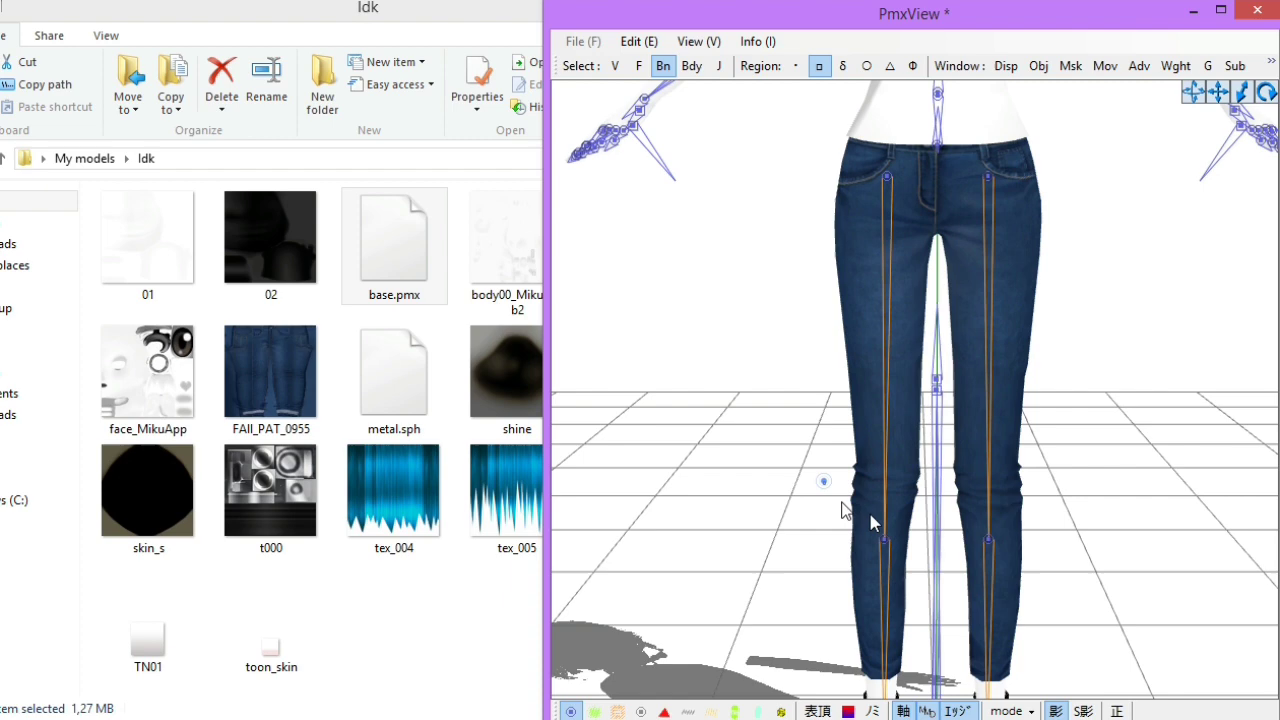
{"action": "left_click_drag", "start_coordinate": [843, 480], "coordinate": [1062, 572]}
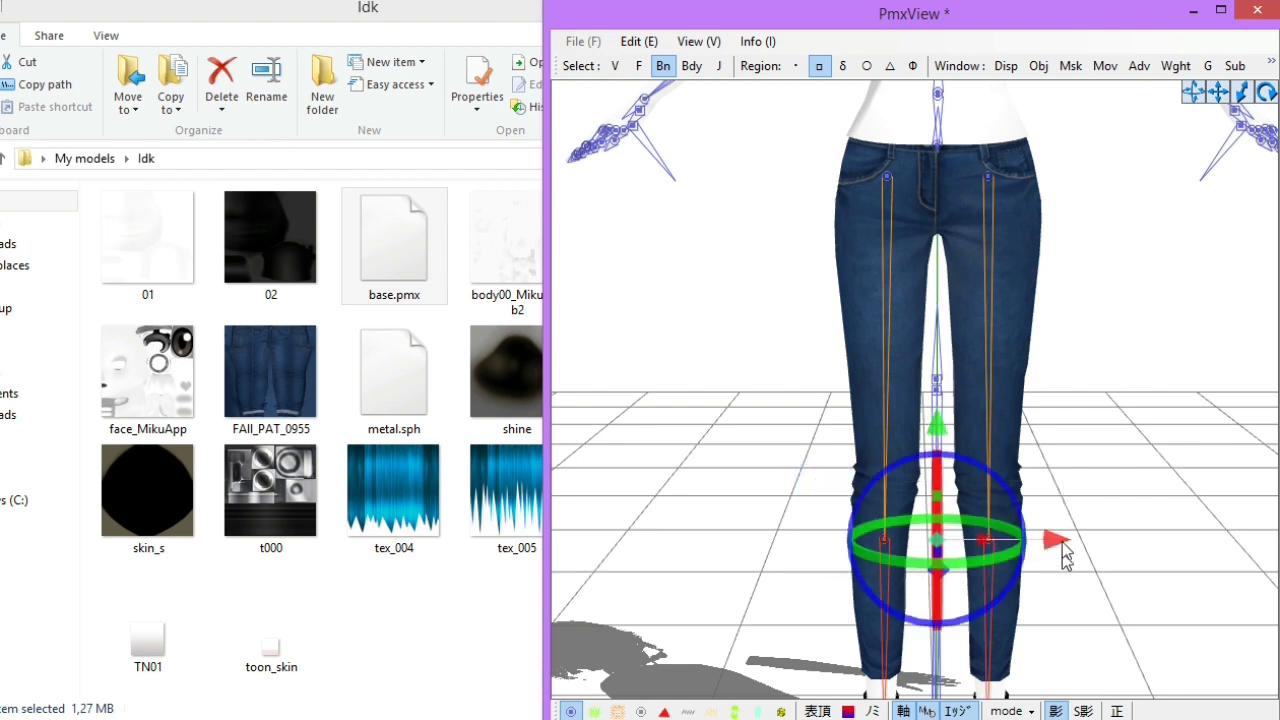
{"action": "right_click_drag", "start_coordinate": [1066, 551], "coordinate": [997, 425]}
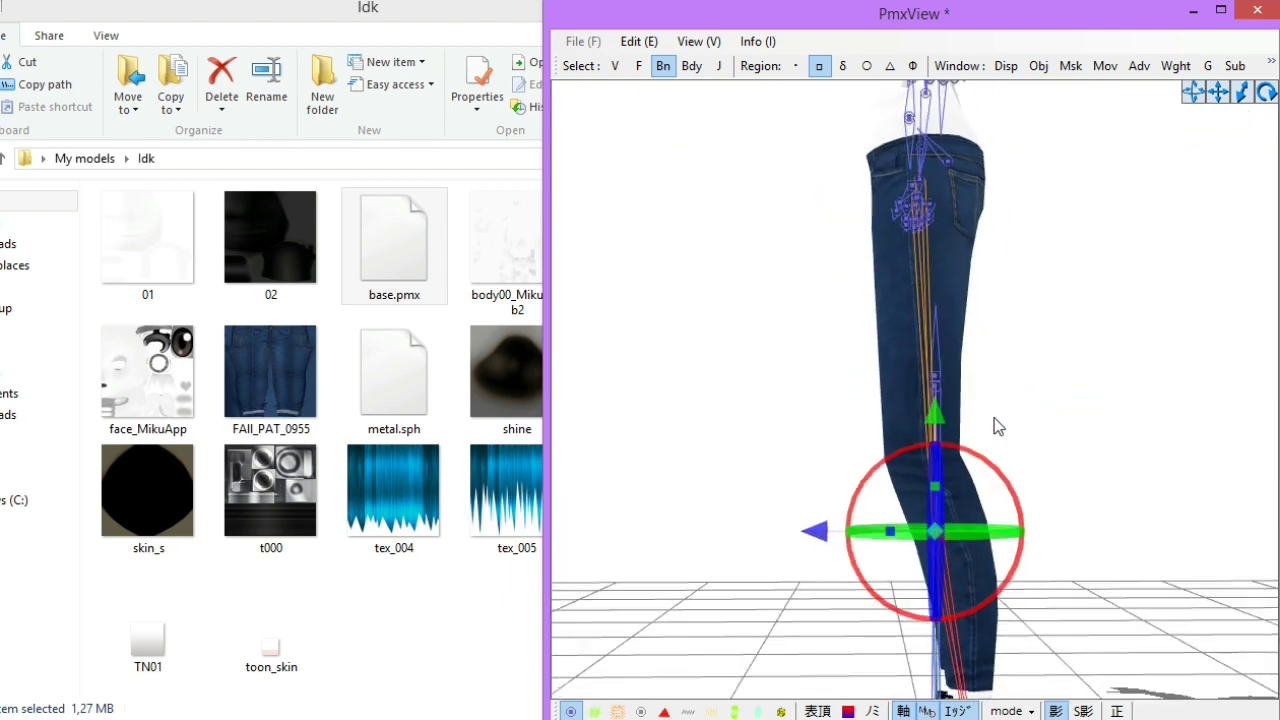
{"action": "left_click", "coordinate": [938, 405]}
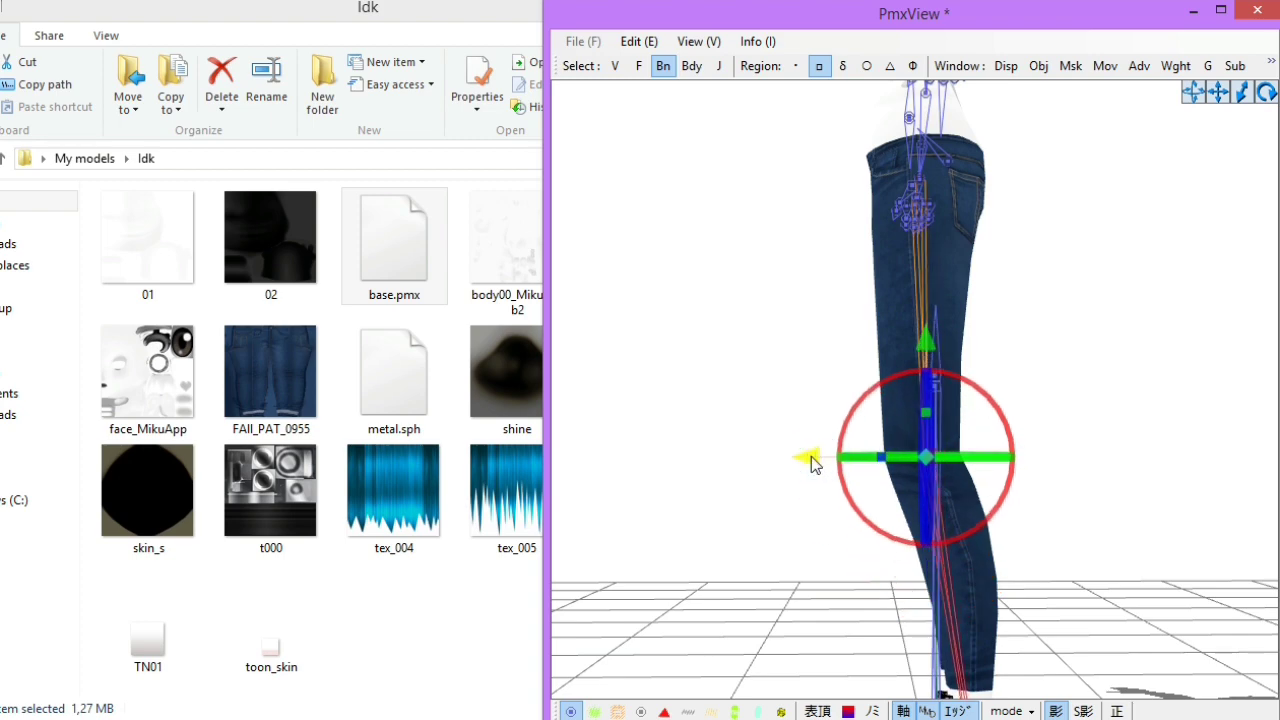
{"action": "mouse_move", "coordinate": [1063, 409]}
{"action": "right_mouse_down"}
{"action": "mouse_move", "coordinate": [1018, 517]}
{"action": "mouse_move", "coordinate": [1034, 520]}
{"action": "right_mouse_up"}
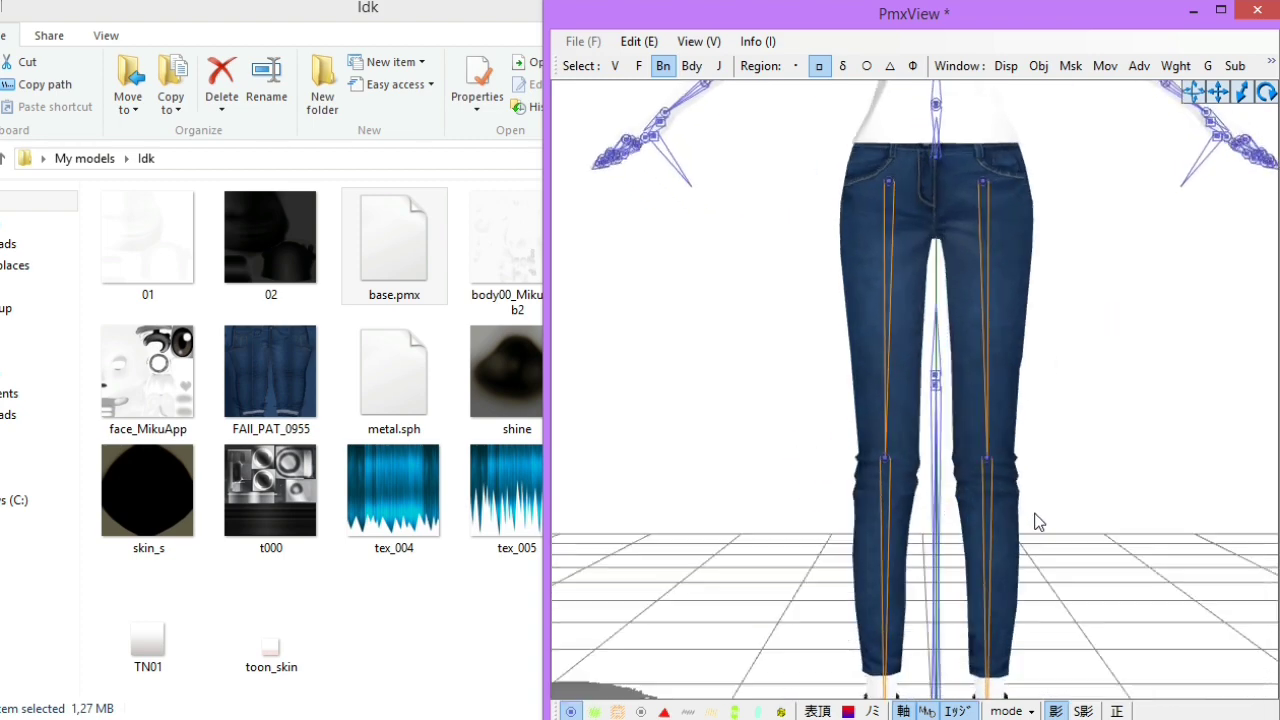
{"action": "left_click", "coordinate": [698, 41]}
Lift the left foot IK to test the new knee bend, then drag it back down to the floor.
{"action": "left_click", "coordinate": [753, 431]}
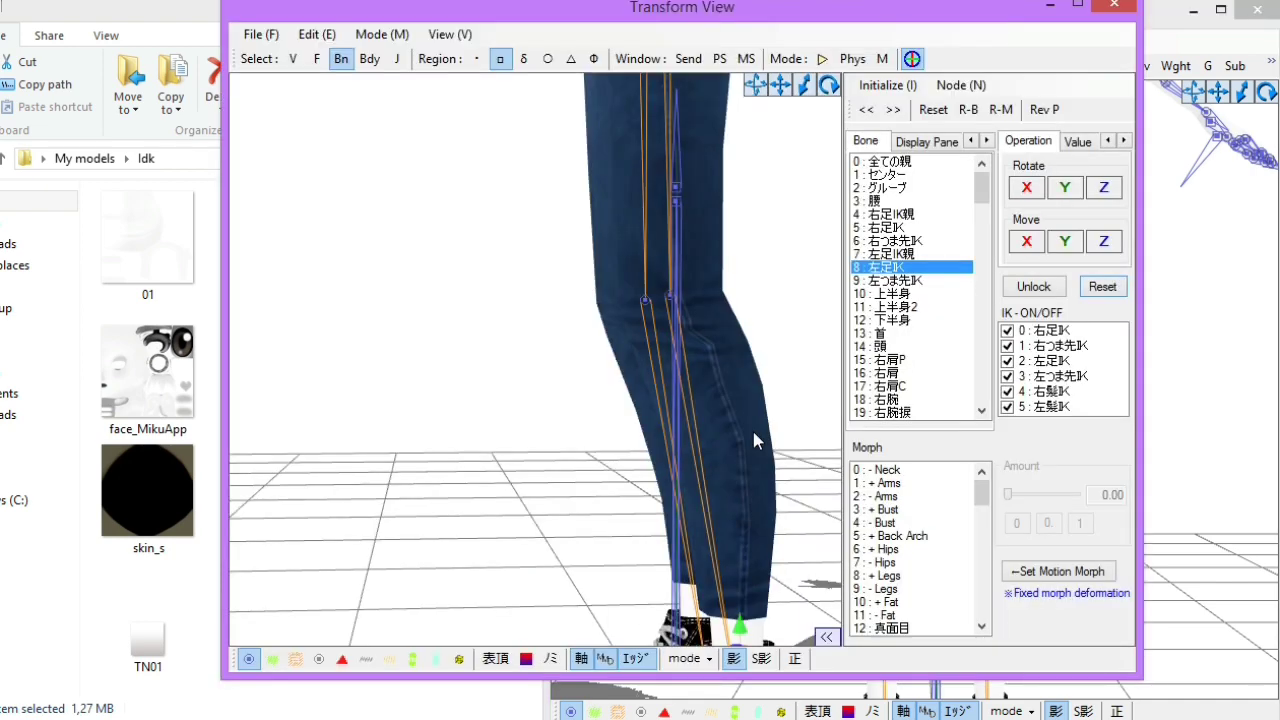
{"action": "scroll", "coordinate": [751, 427], "scroll_direction": "down", "scroll_amount": 2}
{"action": "scroll", "coordinate": [740, 436], "scroll_direction": "down", "scroll_amount": 2}
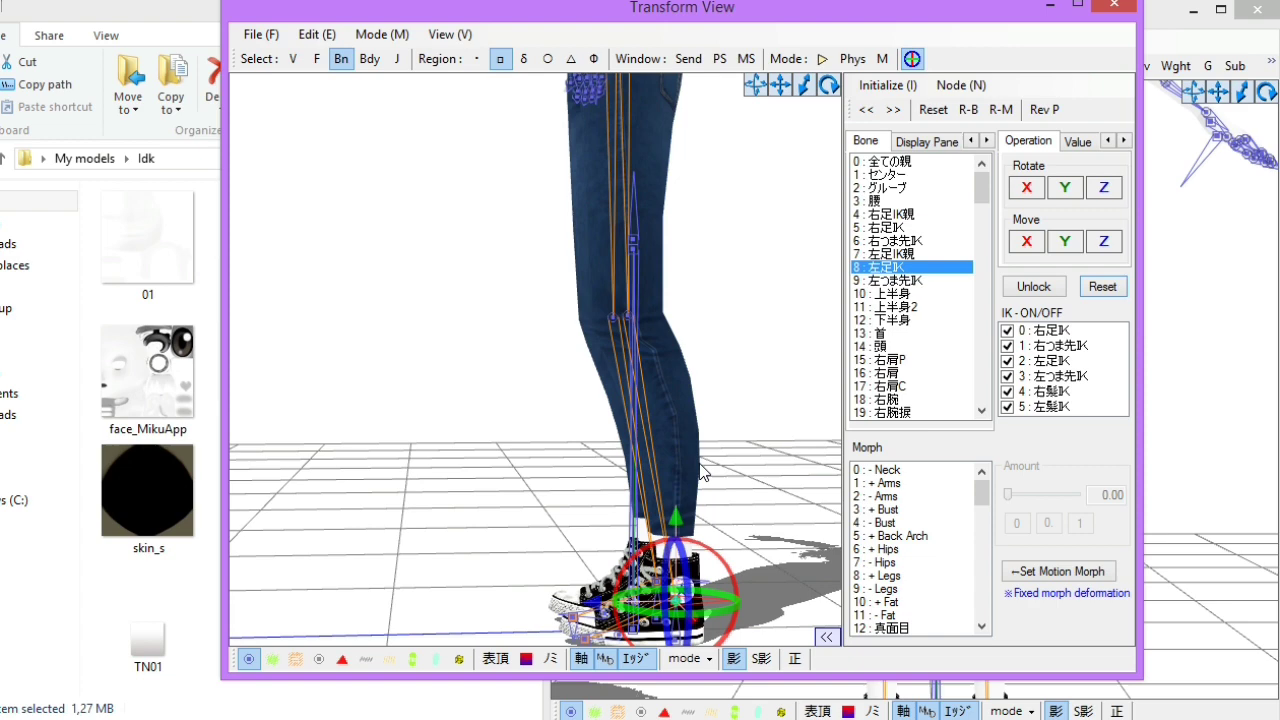
{"action": "right_click_drag", "start_coordinate": [737, 452], "coordinate": [767, 446]}
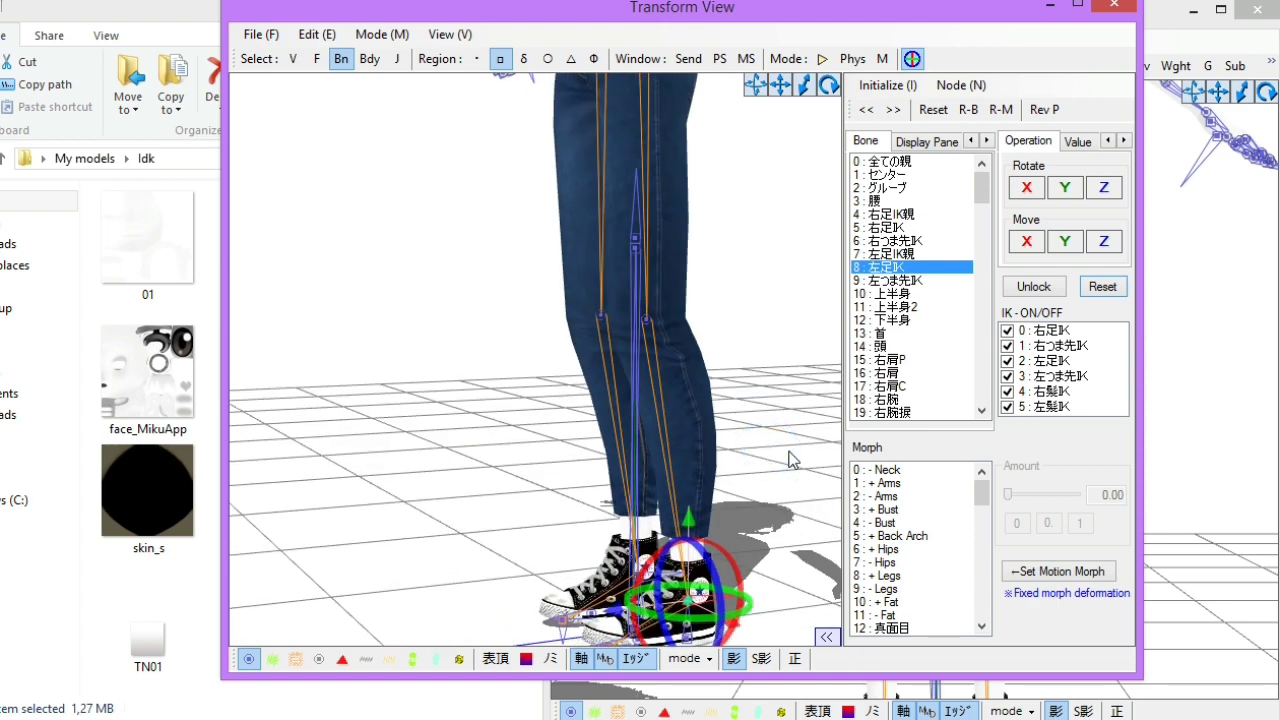
{"action": "right_click_drag", "start_coordinate": [712, 522], "coordinate": [714, 508]}
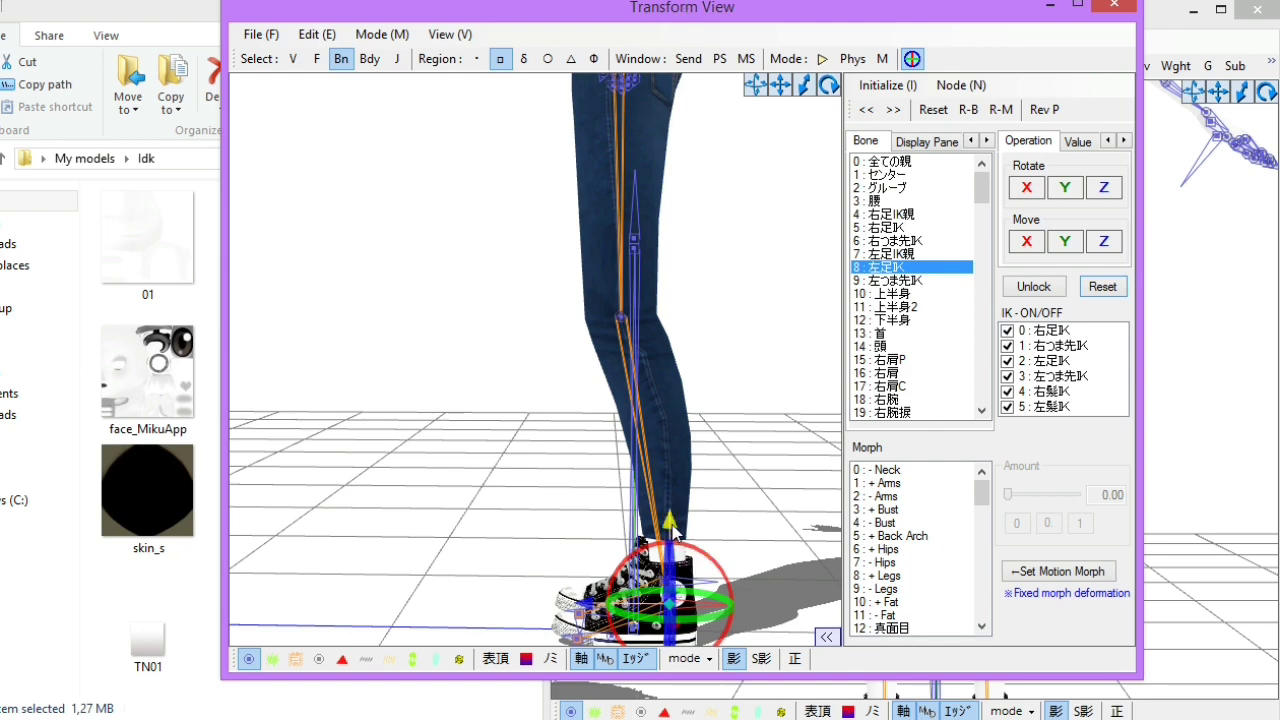
{"action": "right_click_drag", "start_coordinate": [665, 590], "coordinate": [670, 665]}
{"action": "right_click_drag", "start_coordinate": [704, 519], "coordinate": [720, 518]}
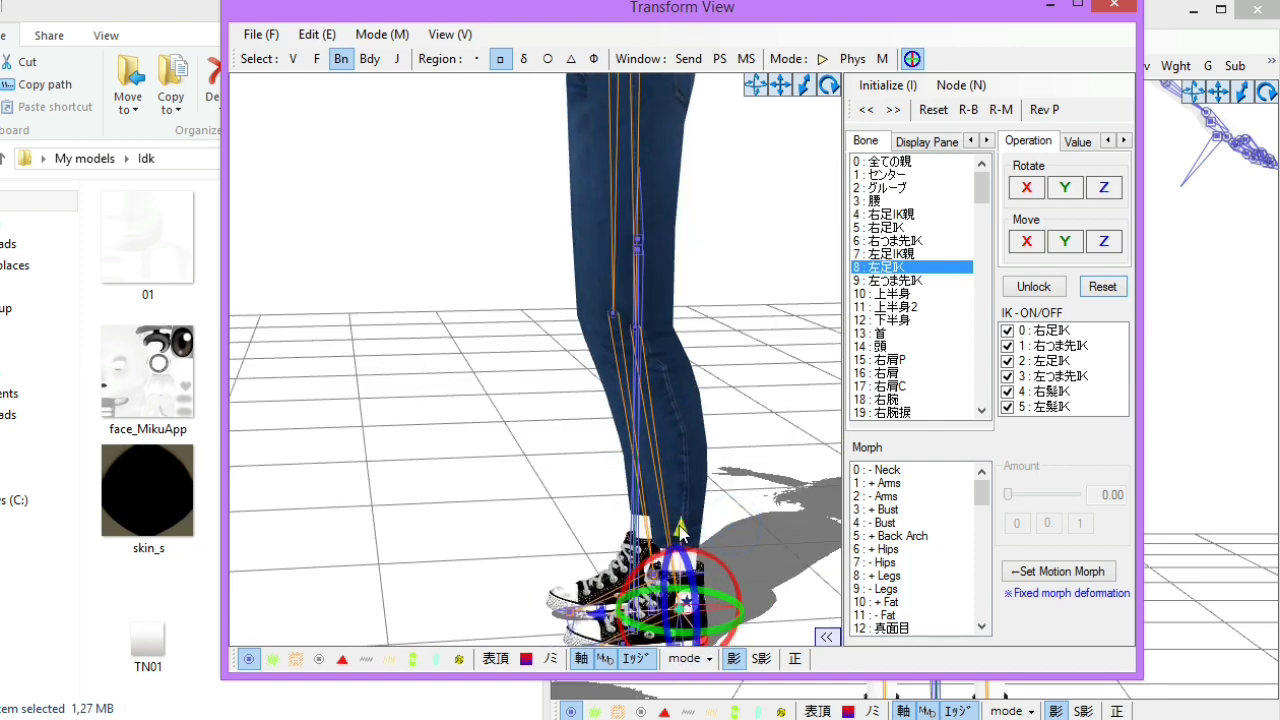
{"action": "left_click_drag", "start_coordinate": [640, 520], "coordinate": [630, 405]}
{"action": "right_click_drag", "start_coordinate": [630, 395], "coordinate": [693, 373]}
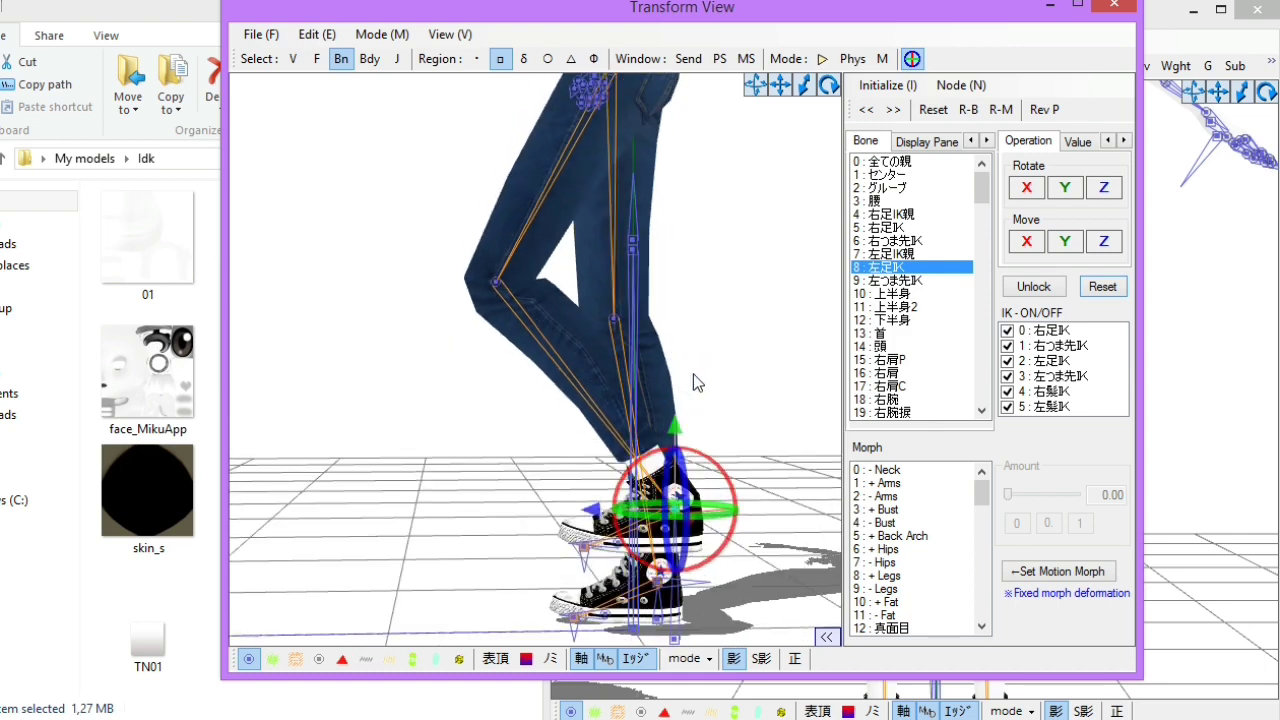
{"action": "left_click_drag", "start_coordinate": [673, 408], "coordinate": [675, 440]}
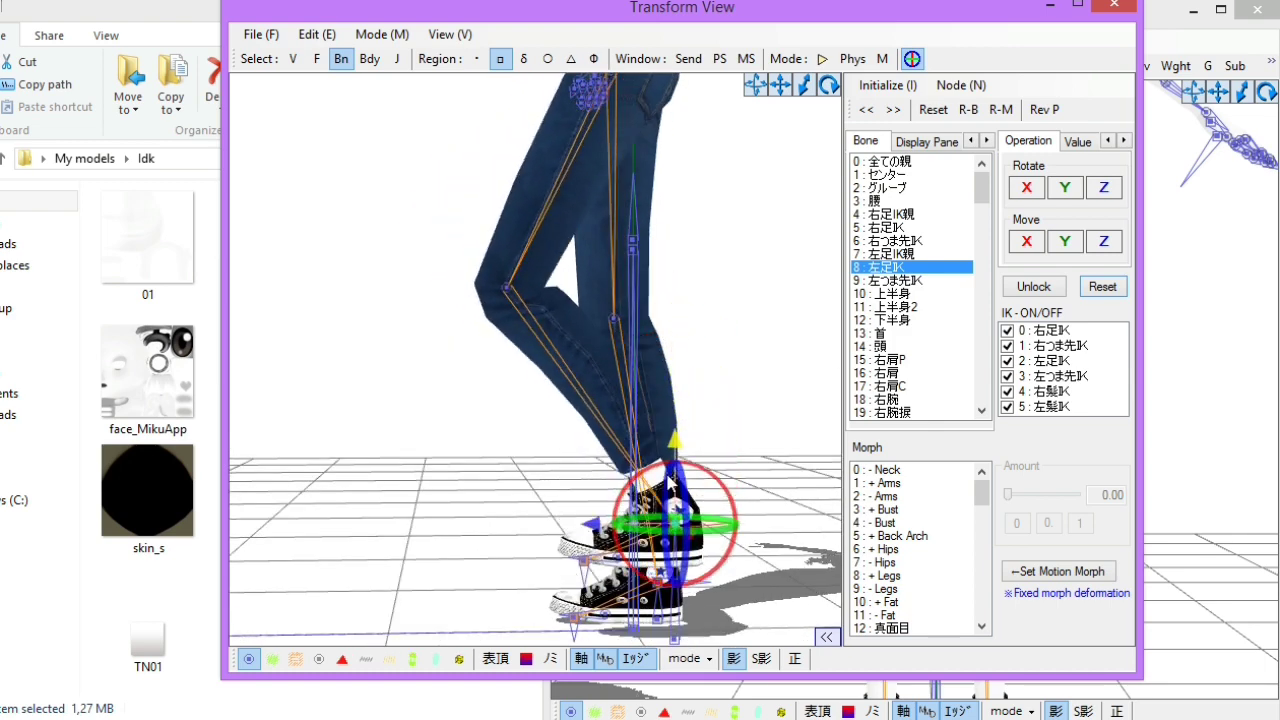
Reopen the pose preview, raise the left foot to recheck the knee bend, then close it.
{"action": "left_click", "coordinate": [1130, 8]}
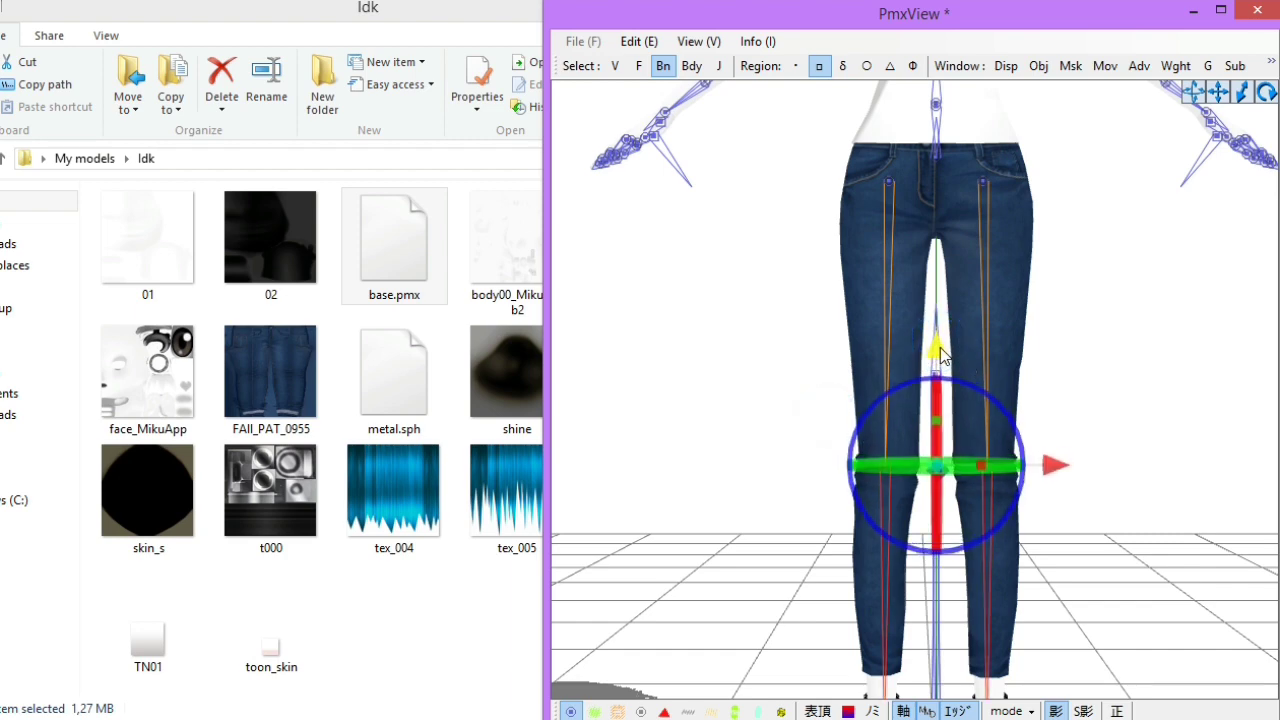
{"action": "left_click", "coordinate": [1081, 381]}
{"action": "left_click", "coordinate": [703, 43]}
{"action": "left_click", "coordinate": [770, 431]}
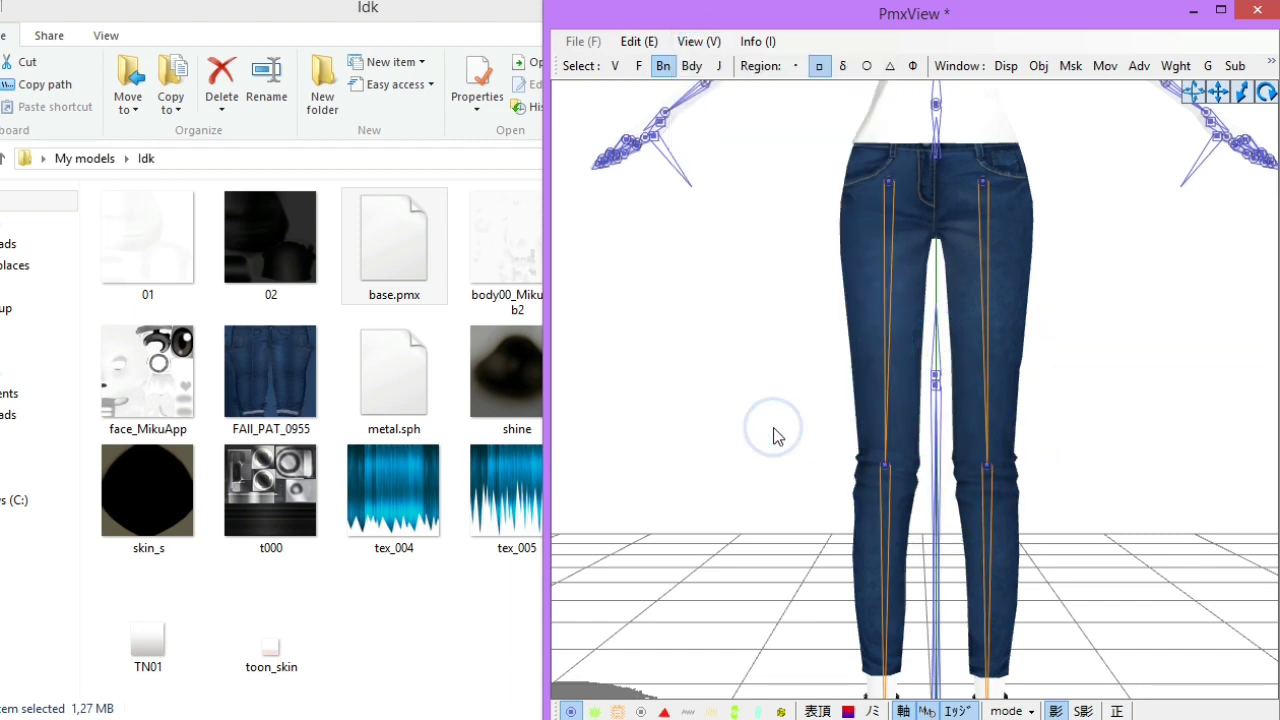
{"action": "mouse_move", "coordinate": [672, 462]}
{"action": "left_mouse_down"}
{"action": "mouse_move", "coordinate": [676, 326]}
{"action": "mouse_move", "coordinate": [676, 466]}
{"action": "mouse_move", "coordinate": [303, 409]}
{"action": "mouse_move", "coordinate": [592, 330]}
{"action": "mouse_move", "coordinate": [333, 198]}
{"action": "mouse_move", "coordinate": [450, 200]}
{"action": "left_mouse_up"}
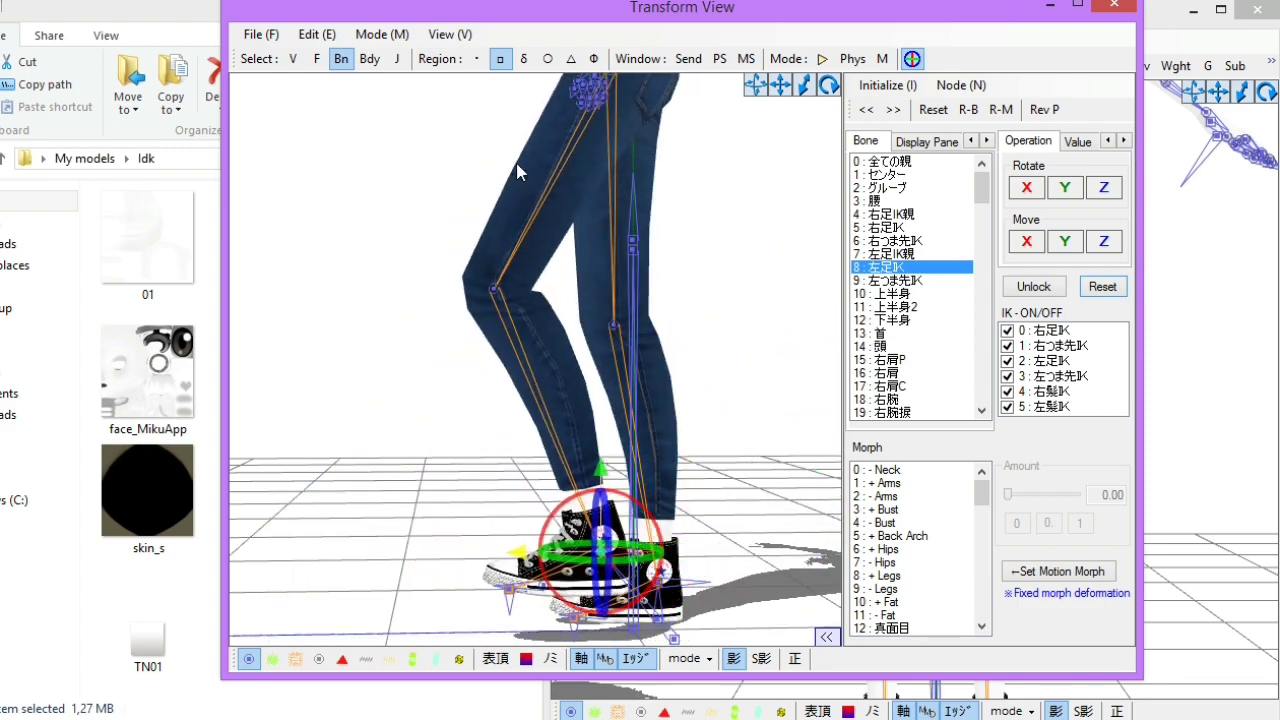
{"action": "left_click", "coordinate": [1119, 5]}
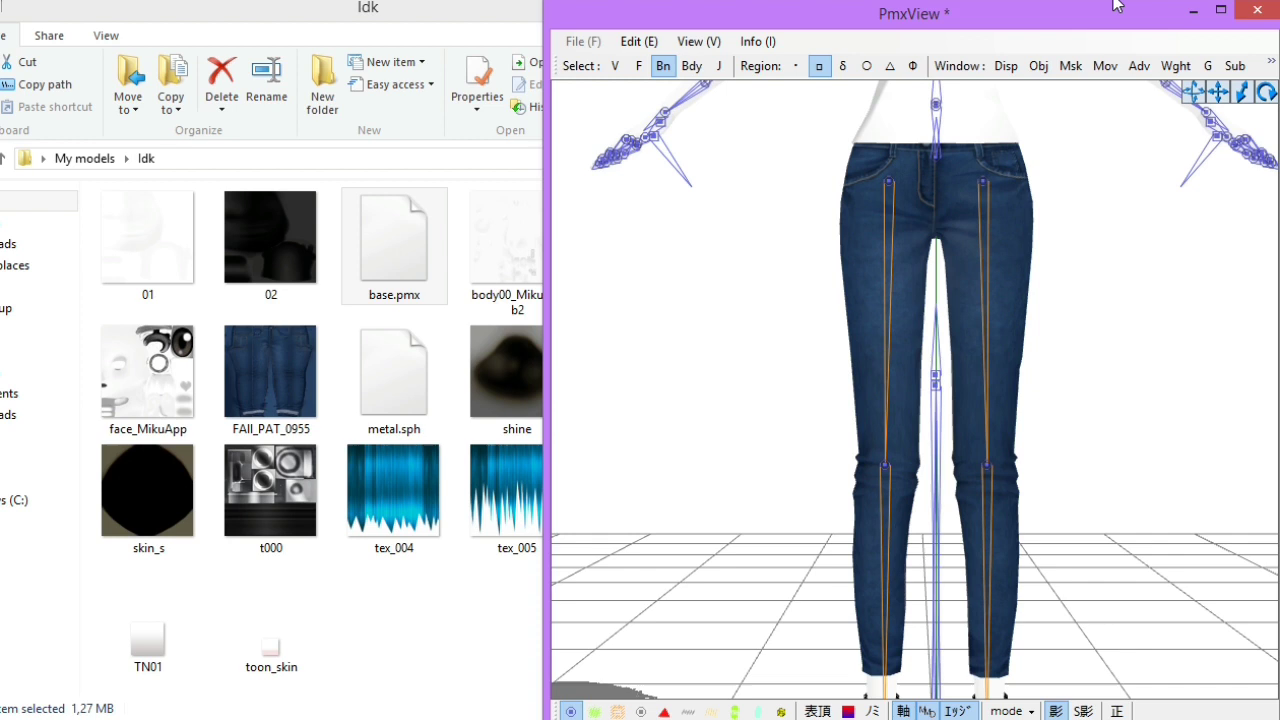
Open the Vertex/Masking list and inspect the jeans' legs from the side and front.
{"action": "left_click", "coordinate": [1070, 65]}
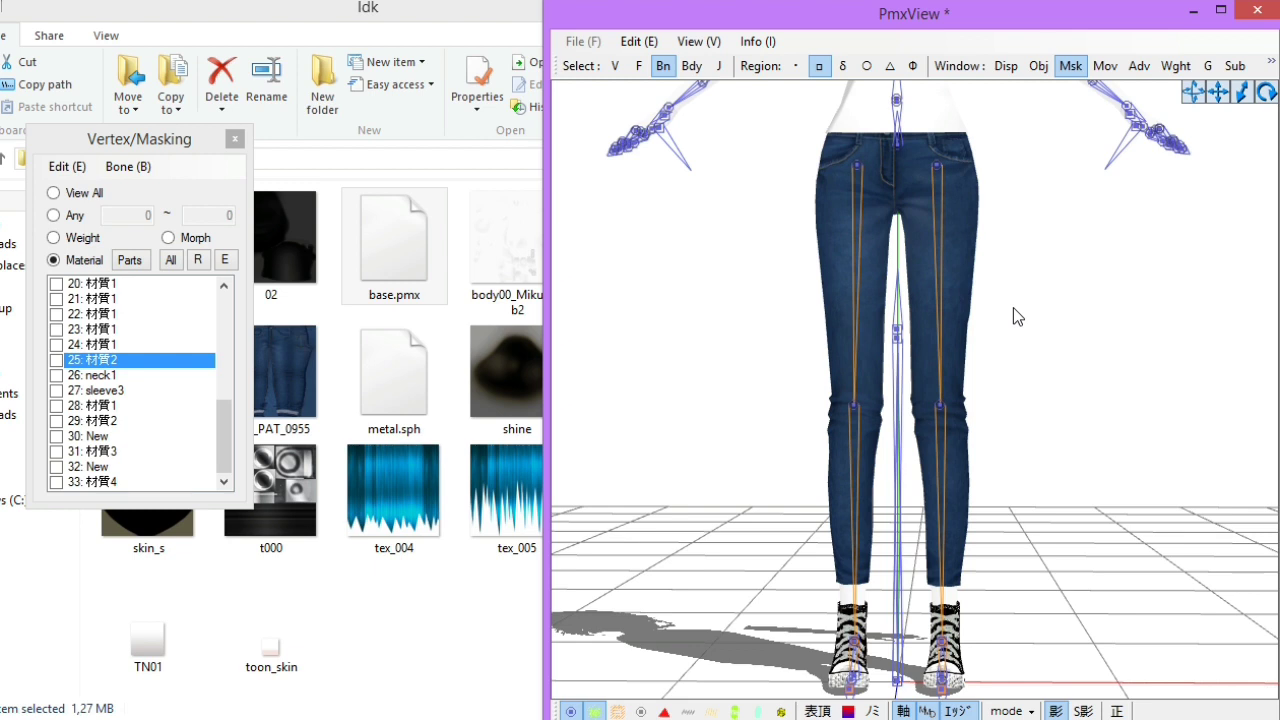
{"action": "scroll", "coordinate": [1013, 307], "scroll_direction": "down", "scroll_amount": 3}
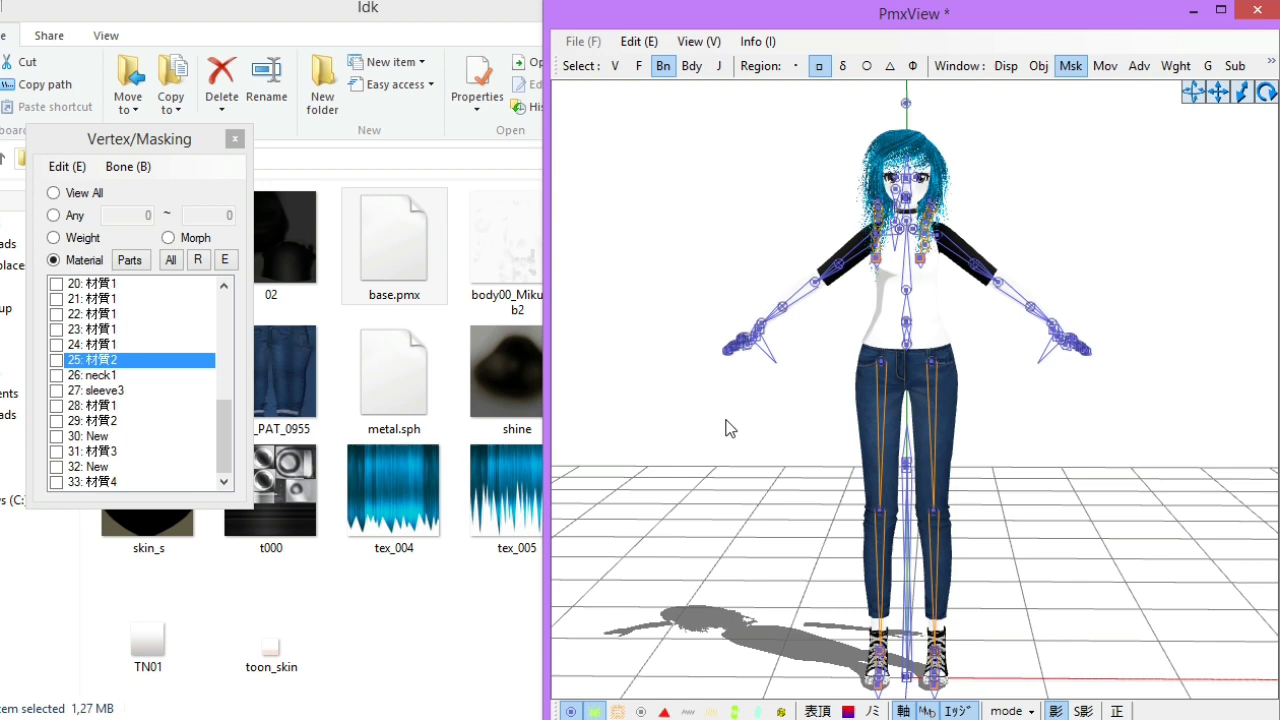
{"action": "scroll", "coordinate": [874, 493], "scroll_direction": "up", "scroll_amount": 3}
{"action": "scroll", "coordinate": [874, 493], "scroll_direction": "up", "scroll_amount": 2}
{"action": "right_click_drag", "start_coordinate": [877, 492], "coordinate": [773, 488]}
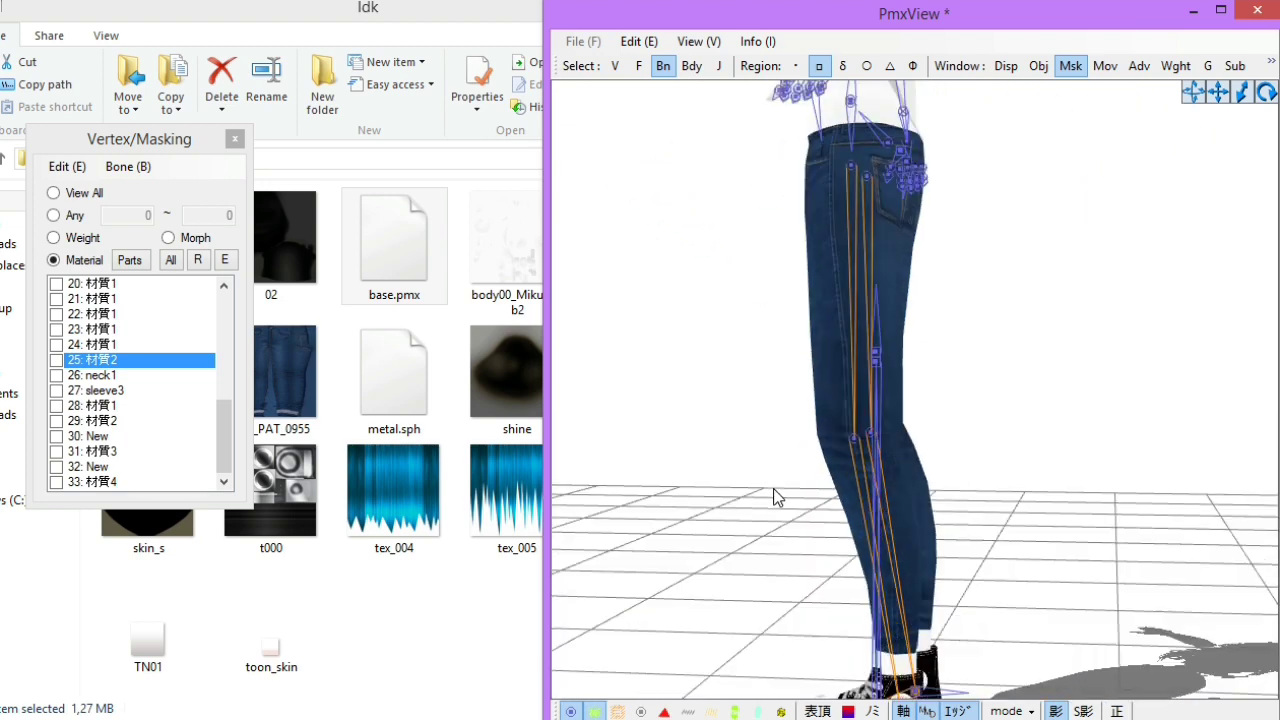
{"action": "right_click_drag", "start_coordinate": [987, 433], "coordinate": [1040, 457]}
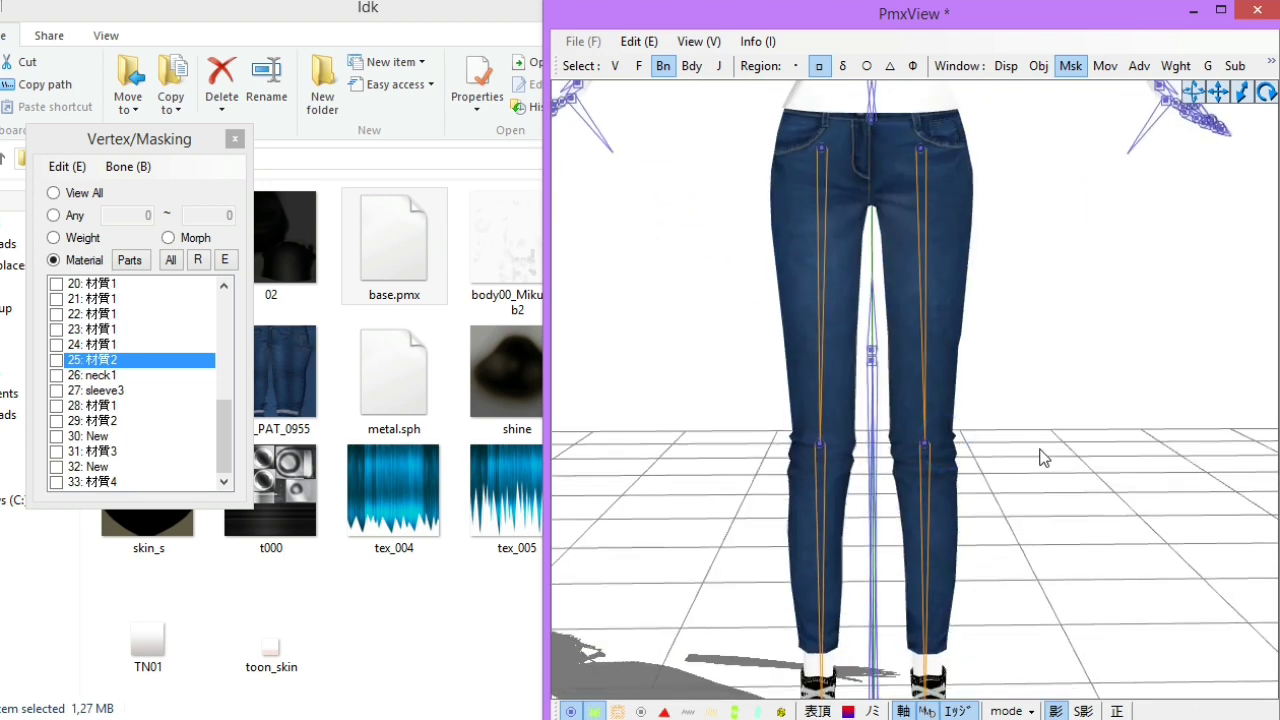
Mask to the jeans material, switch to vertex selection, and move the knee vertices upward.
{"action": "left_click", "coordinate": [88, 359]}
{"action": "left_click_drag", "start_coordinate": [751, 408], "coordinate": [1045, 515]}
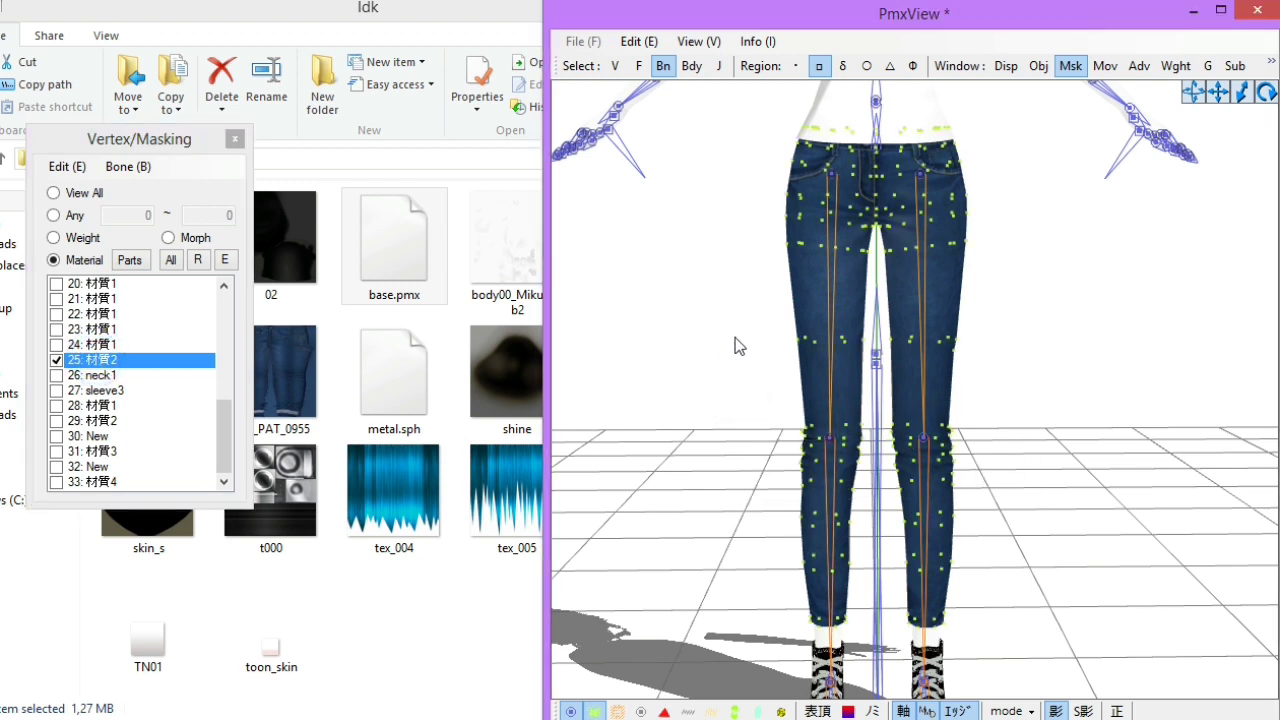
{"action": "left_click", "coordinate": [662, 65]}
{"action": "left_click", "coordinate": [614, 65]}
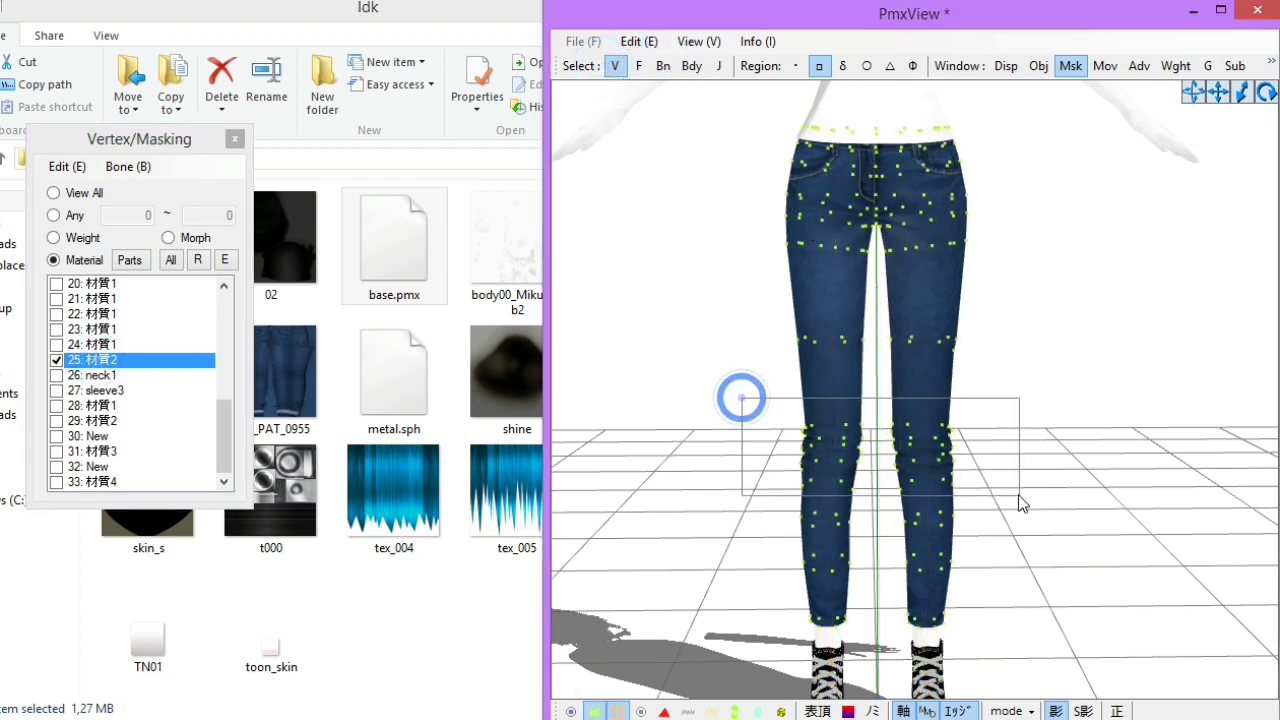
{"action": "left_click_drag", "start_coordinate": [741, 396], "coordinate": [1014, 500]}
{"action": "mouse_move", "coordinate": [880, 345]}
{"action": "left_mouse_down"}
{"action": "mouse_move", "coordinate": [886, 210]}
{"action": "mouse_move", "coordinate": [880, 275]}
{"action": "left_mouse_up"}
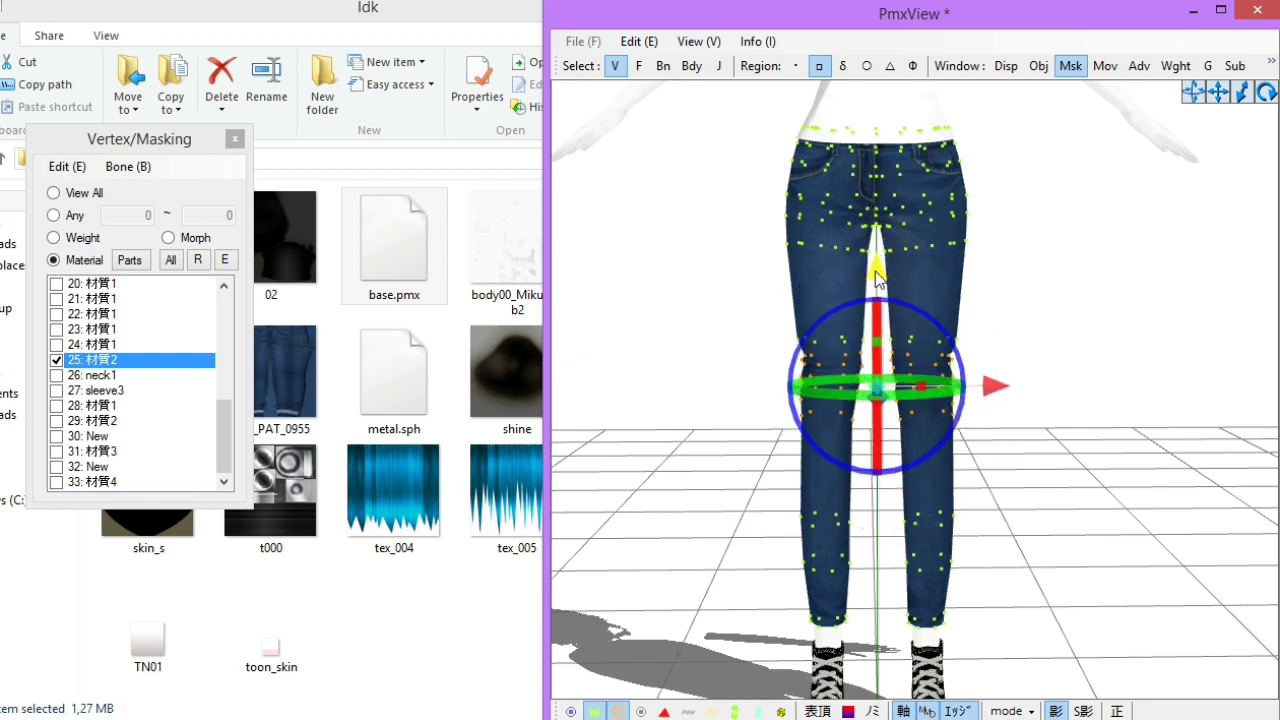
Undo the knee vertex move, clear the selection, and unmark the jeans material.
{"action": "key", "text": "ctrl+z"}
{"action": "left_click", "coordinate": [1120, 363]}
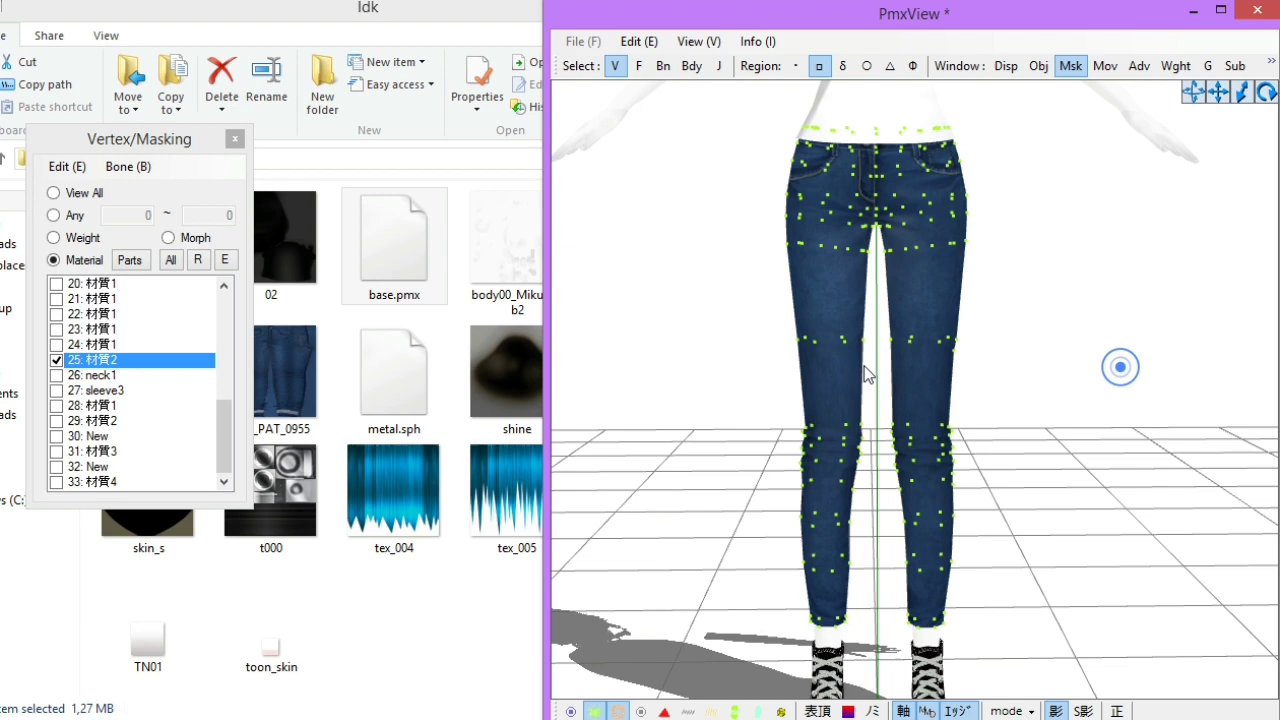
{"action": "left_click", "coordinate": [117, 358]}
{"action": "left_click", "coordinate": [1080, 514]}
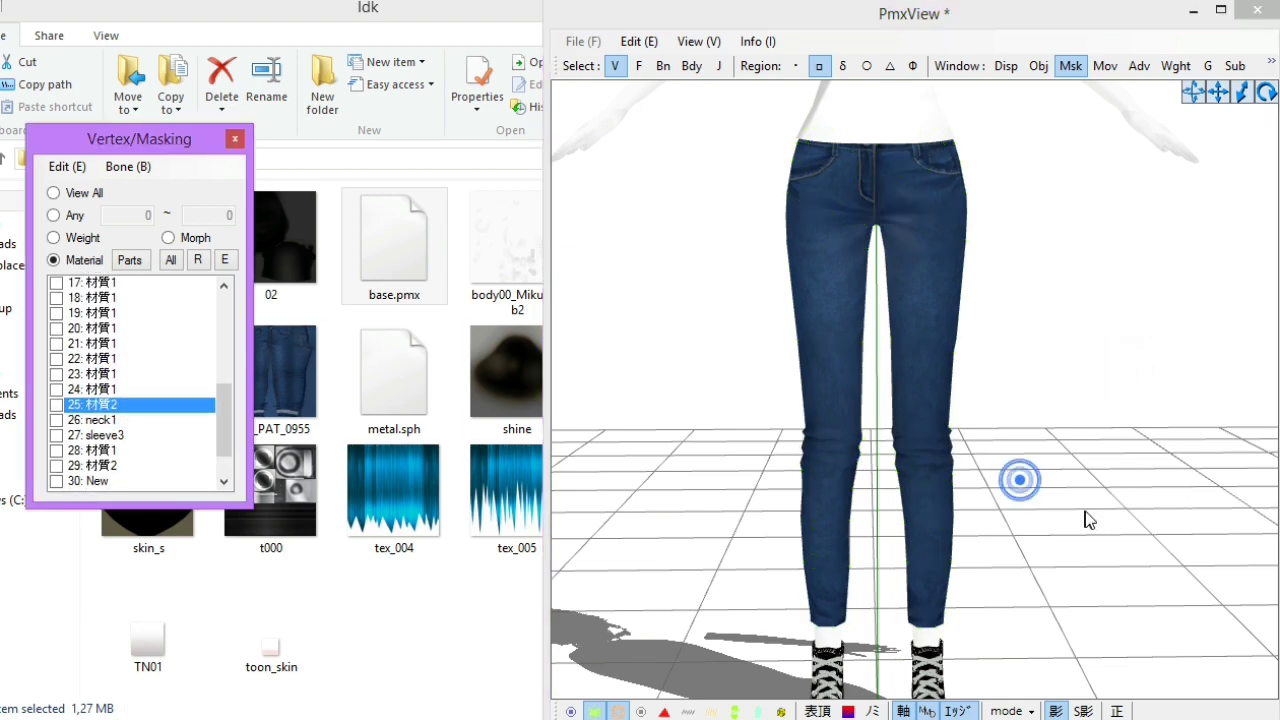
{"action": "scroll", "coordinate": [1085, 511], "scroll_direction": "down", "scroll_amount": 2}
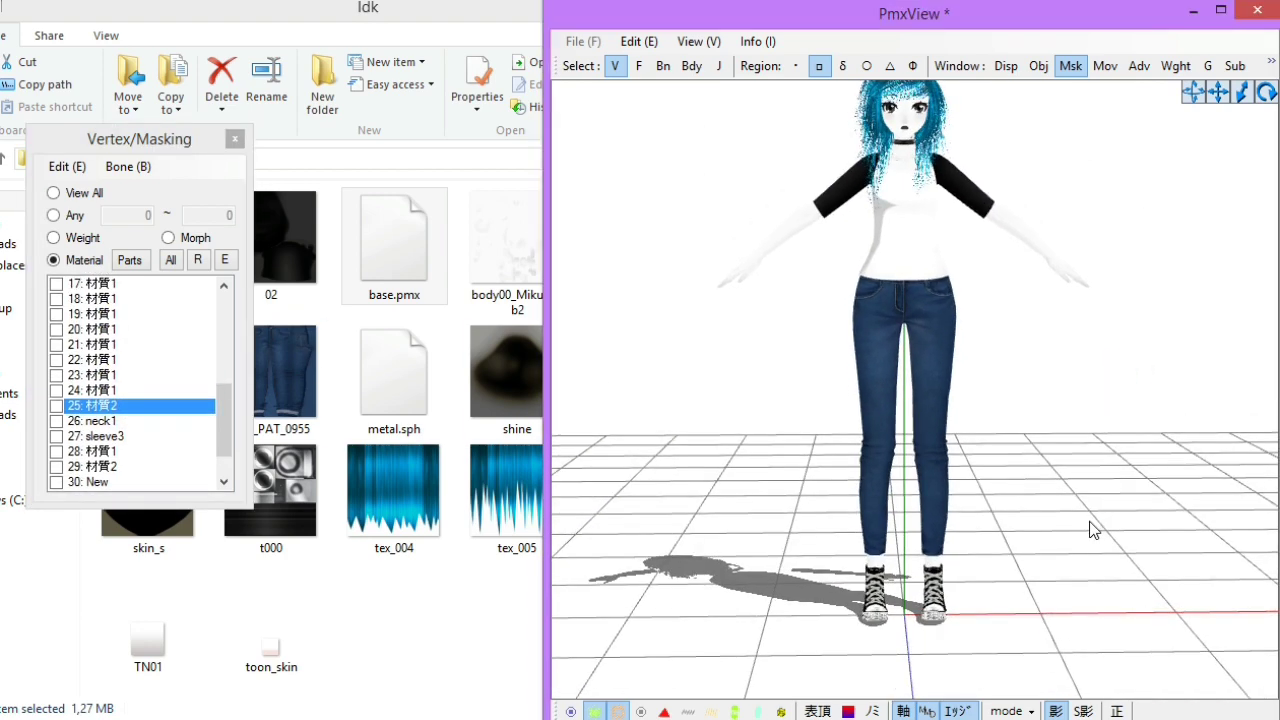